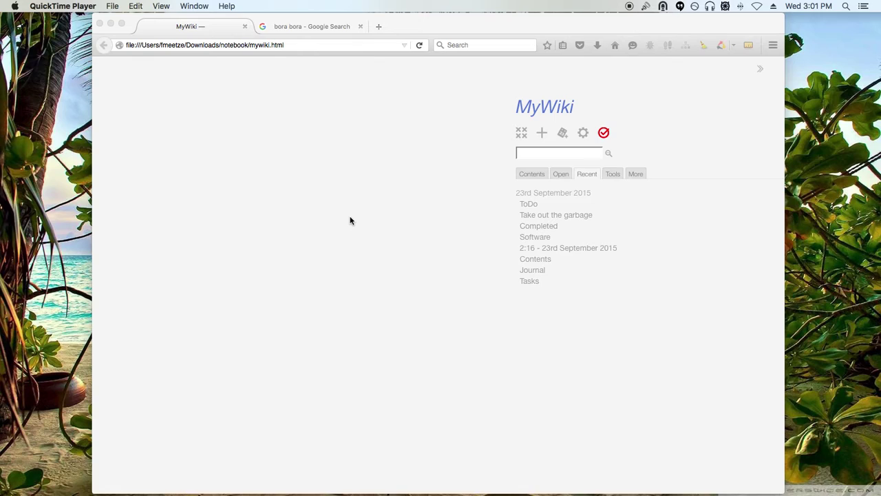
- Start a new tiddler draft with its live preview shown, and type 'Title' in the body
{"action": "left_click", "coordinate": [540, 133]}
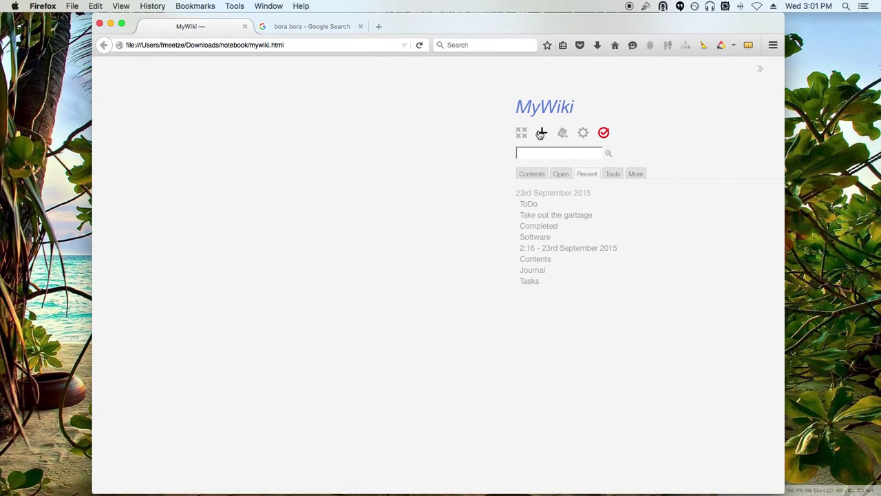
{"action": "left_click", "coordinate": [540, 134]}
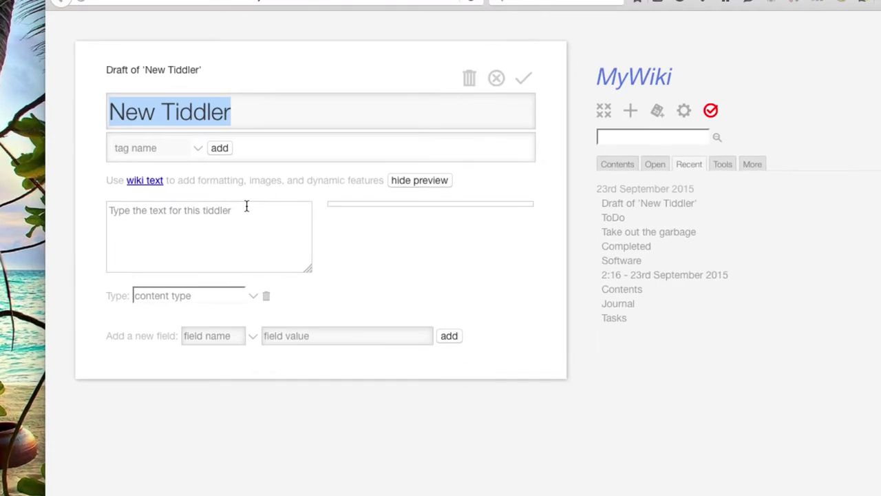
{"action": "left_click", "coordinate": [425, 180]}
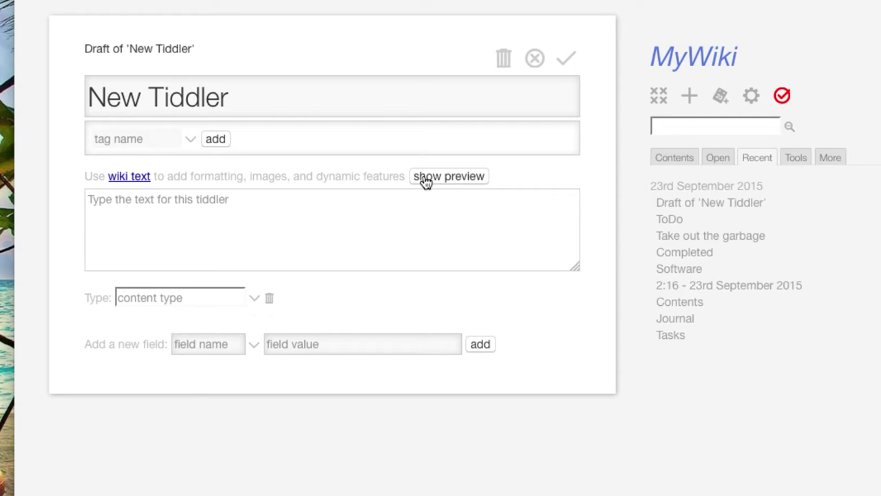
{"action": "left_click", "coordinate": [425, 180]}
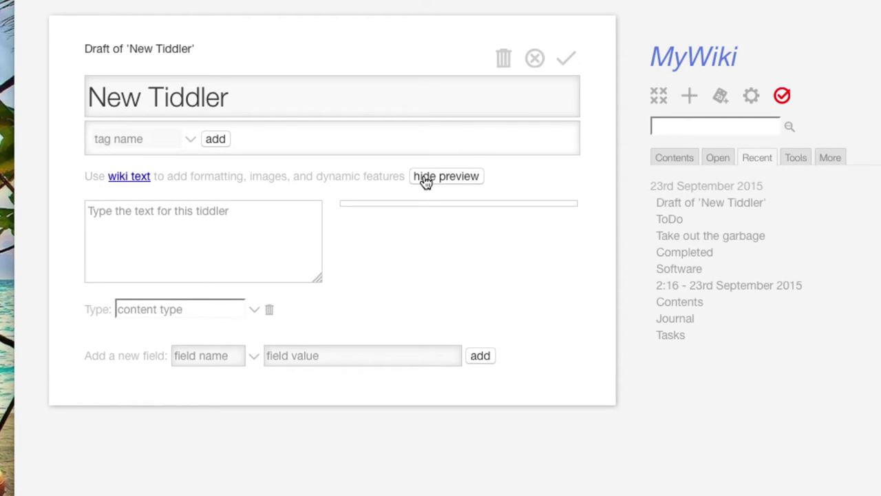
{"action": "left_click", "coordinate": [200, 211]}
{"action": "type", "text": "Title"}
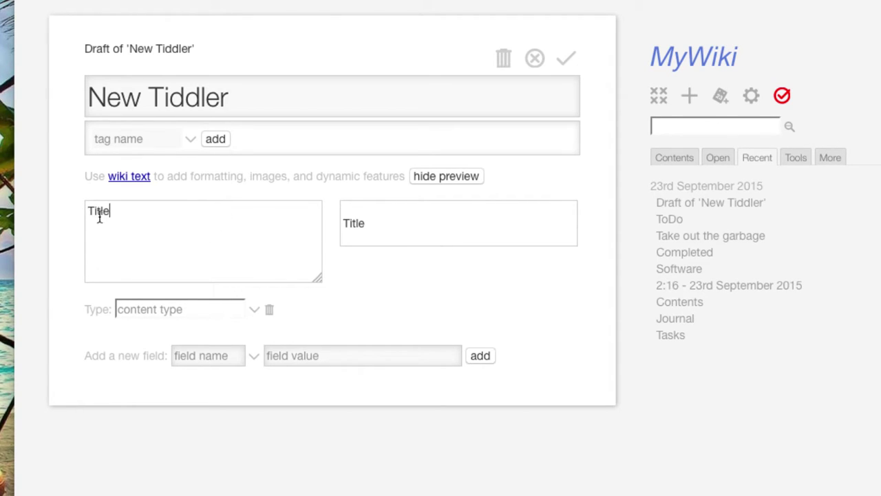
- Add 'This is some text.' and 'This is a new line.' below Title, then prefix Title with '!'
{"action": "key", "text": "Return"}
{"action": "key", "text": "Return"}
{"action": "type", "text": "This is some text."}
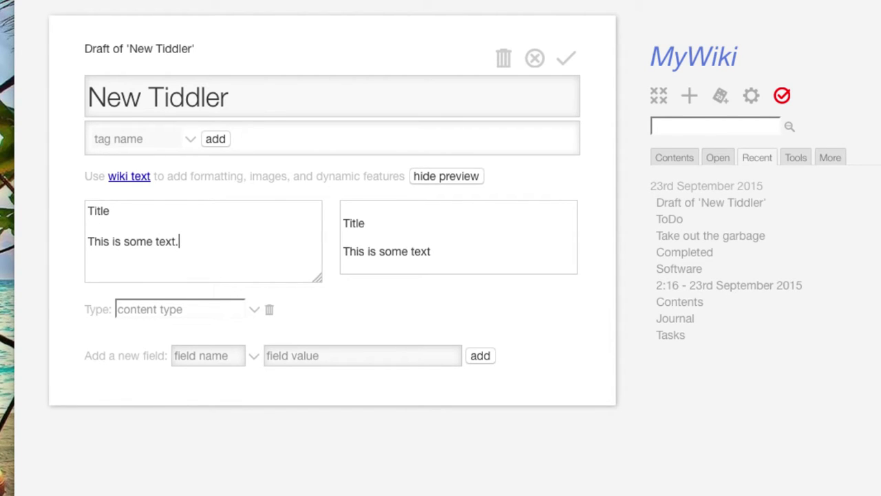
{"action": "key", "text": "Return"}
{"action": "type", "text": "This is a new line."}
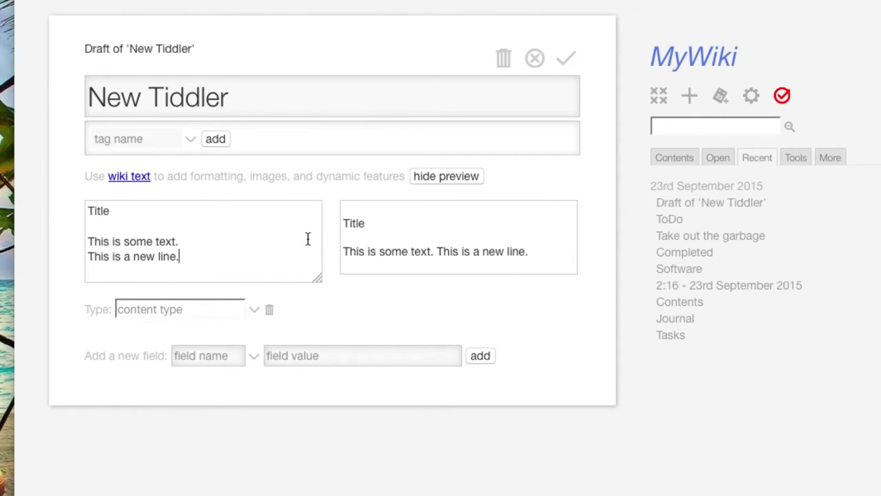
{"action": "left_click", "coordinate": [88, 211]}
{"action": "type", "text": "!"}
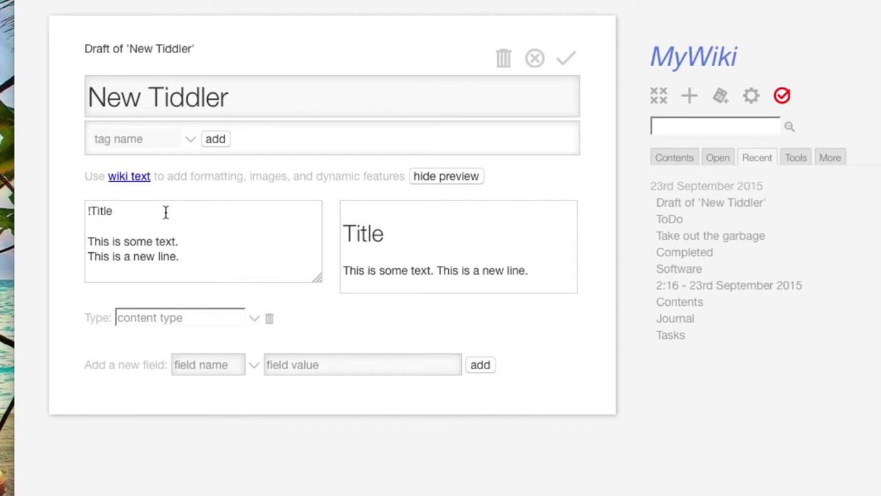
- Try heading levels and settle on '!!Title' as a second-level heading, then select the '!!' marks
{"action": "type", "text": "!"}
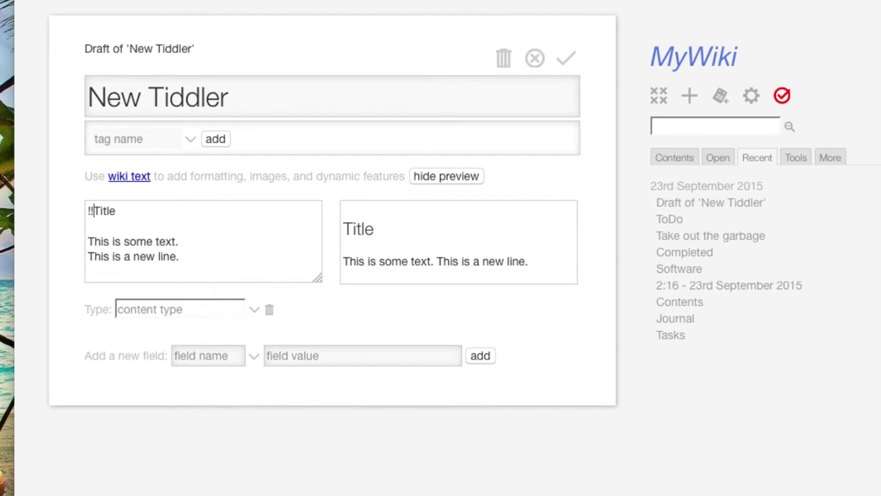
{"action": "type", "text": "!"}
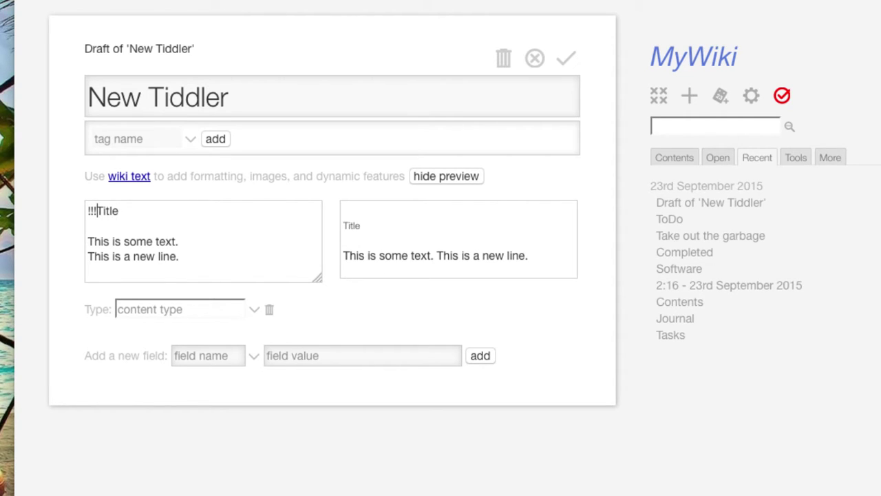
{"action": "key", "text": "BackSpace"}
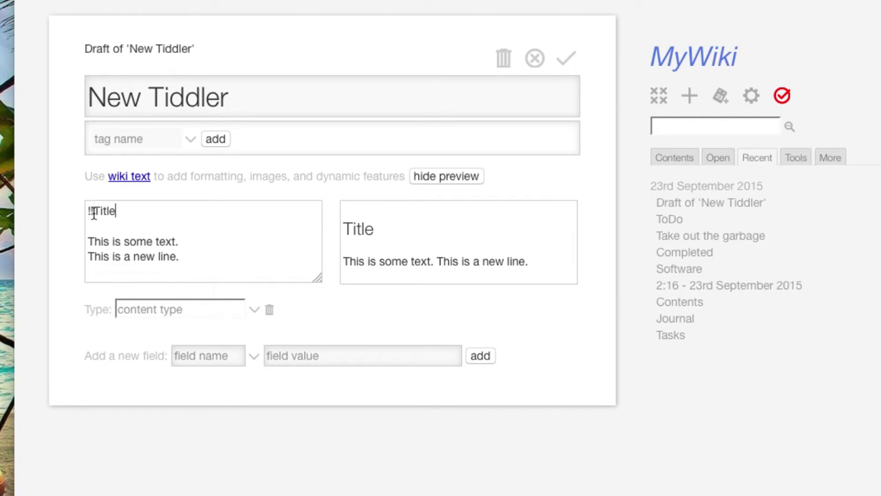
{"action": "left_click", "coordinate": [91, 211]}
{"action": "left_click_drag", "start_coordinate": [91, 211], "coordinate": [75, 211]}
- Add a '---' horizontal rule under the heading, followed by a blank line
{"action": "left_click", "coordinate": [197, 246]}
{"action": "left_click", "coordinate": [108, 228]}
{"action": "type", "text": "---"}
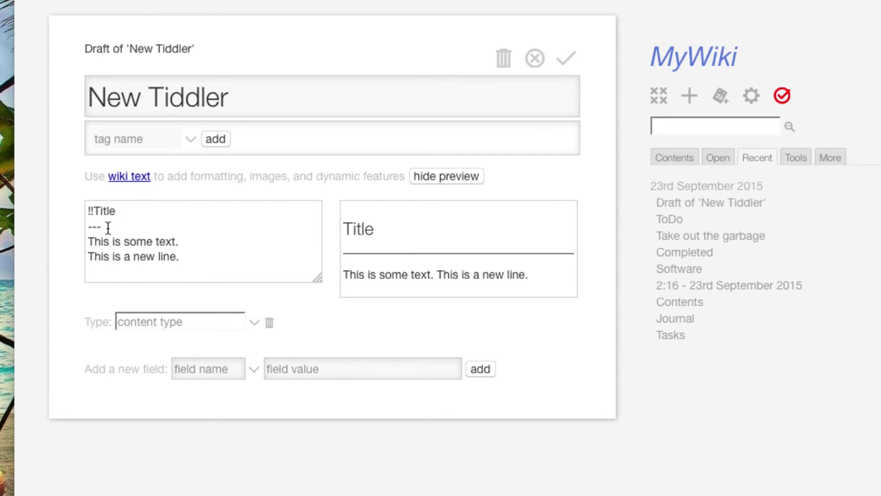
{"action": "key", "text": "Return"}
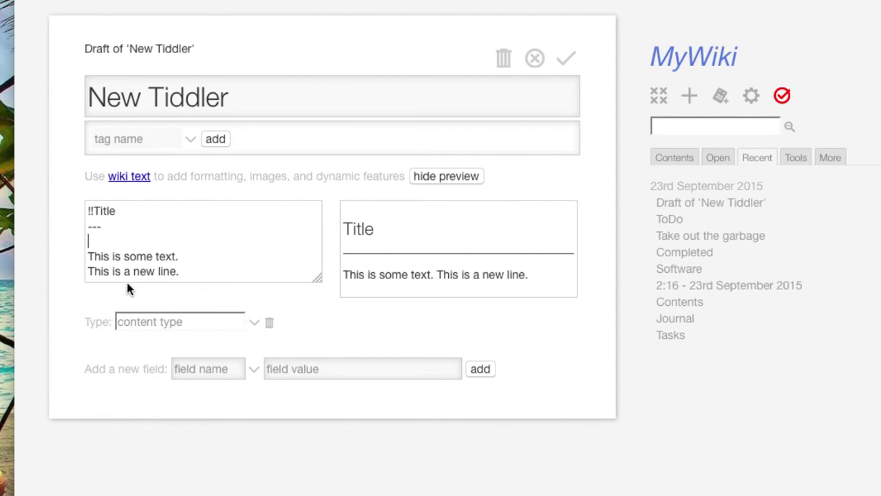
{"action": "left_click", "coordinate": [109, 271]}
{"action": "left_click", "coordinate": [181, 259]}
{"action": "key", "text": "Return"}
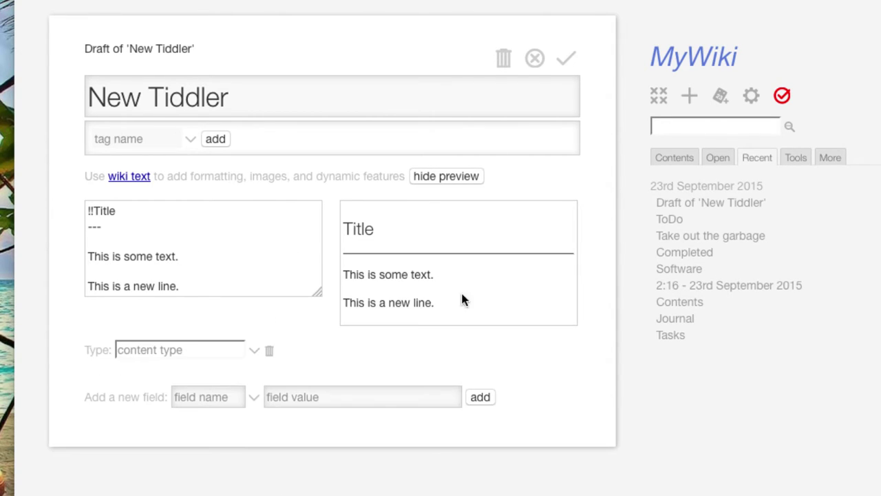
{"action": "left_click", "coordinate": [87, 286]}
{"action": "key", "text": "BackSpace"}
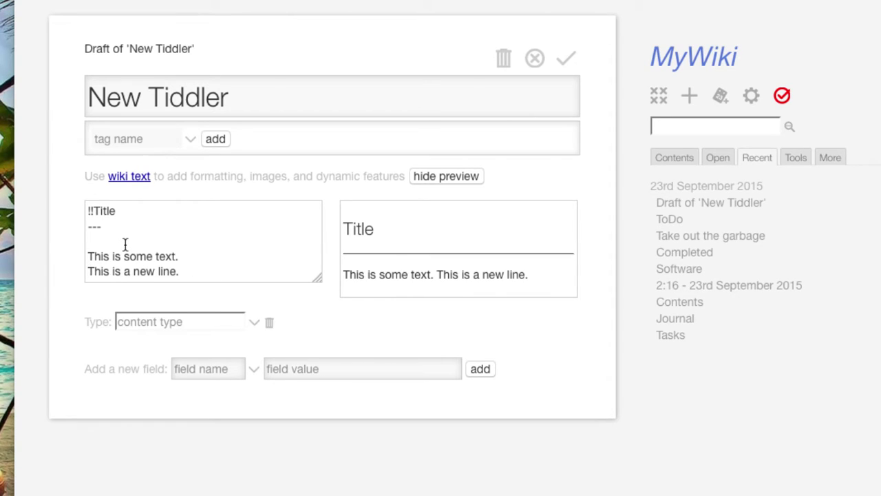
- Wrap the two sentences between triple-quote (""") lines
{"action": "type", "text": "\"\"\""}
{"action": "left_click", "coordinate": [194, 271]}
{"action": "key", "text": "Return"}
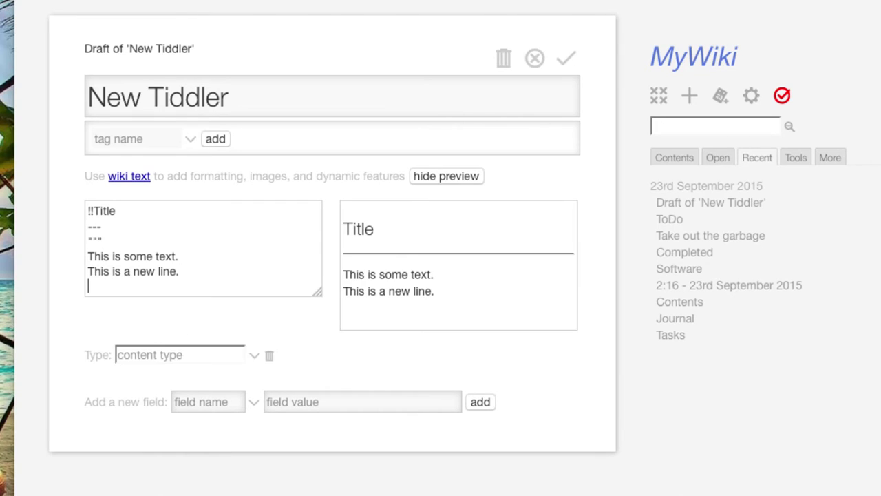
{"action": "type", "text": "\"\"\""}
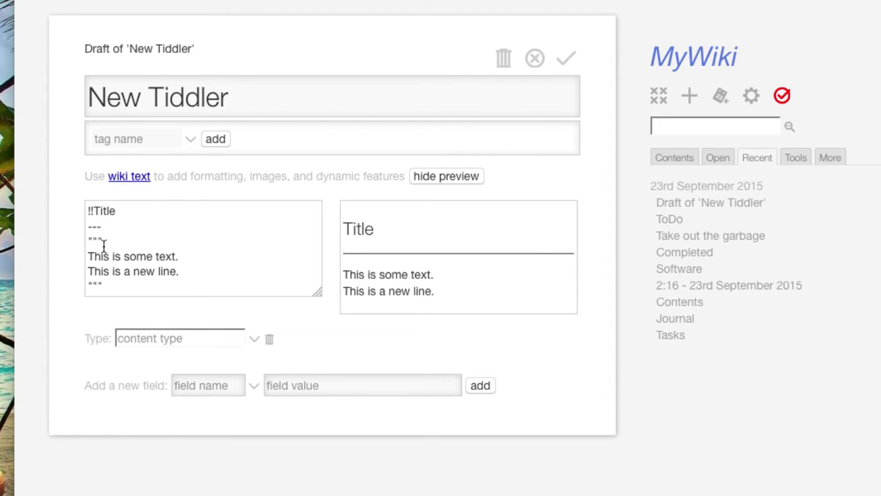
- Add the line 'As I add them.' before the closing quotes, then select the opening quotes
{"action": "left_click", "coordinate": [181, 272]}
{"action": "key", "text": "Return"}
{"action": "key", "text": "Return"}
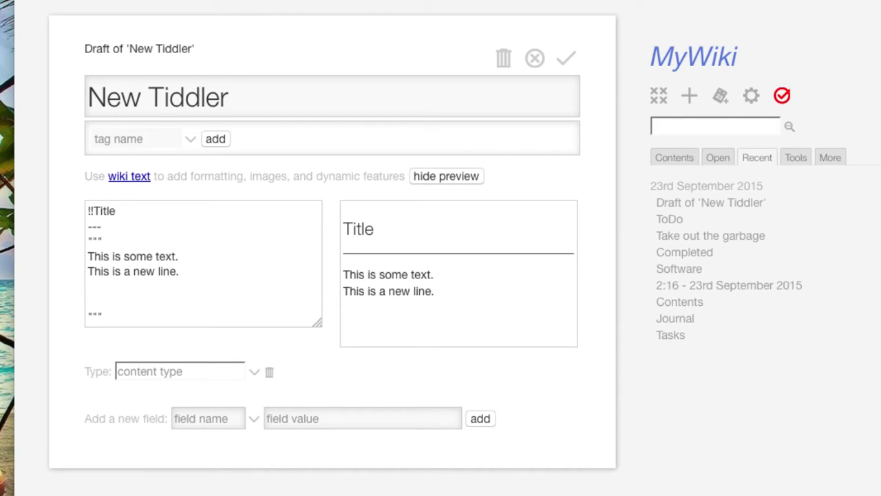
{"action": "type", "text": "As I add them."}
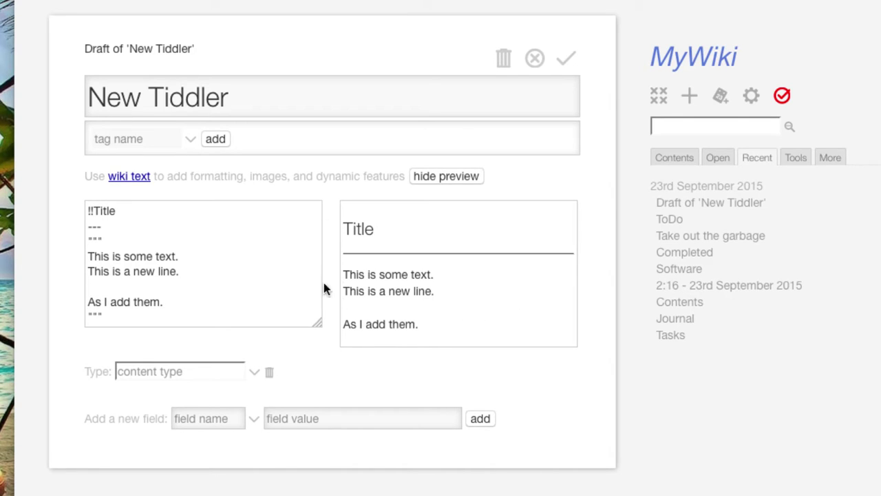
{"action": "left_click_drag", "start_coordinate": [107, 239], "coordinate": [78, 237]}
- Add a blank line under the rule, delete both triple-quote lines, and insert <br /> after 'This is some text.'
{"action": "left_click", "coordinate": [110, 229]}
{"action": "key", "text": "Return"}
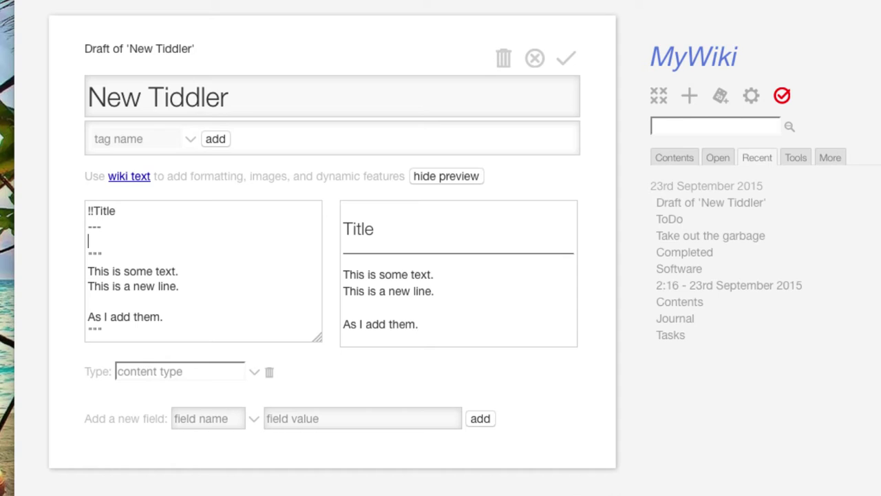
{"action": "left_click", "coordinate": [100, 253]}
{"action": "left_click_drag", "start_coordinate": [101, 254], "coordinate": [69, 252]}
{"action": "key", "text": "BackSpace"}
{"action": "left_click_drag", "start_coordinate": [106, 329], "coordinate": [63, 326]}
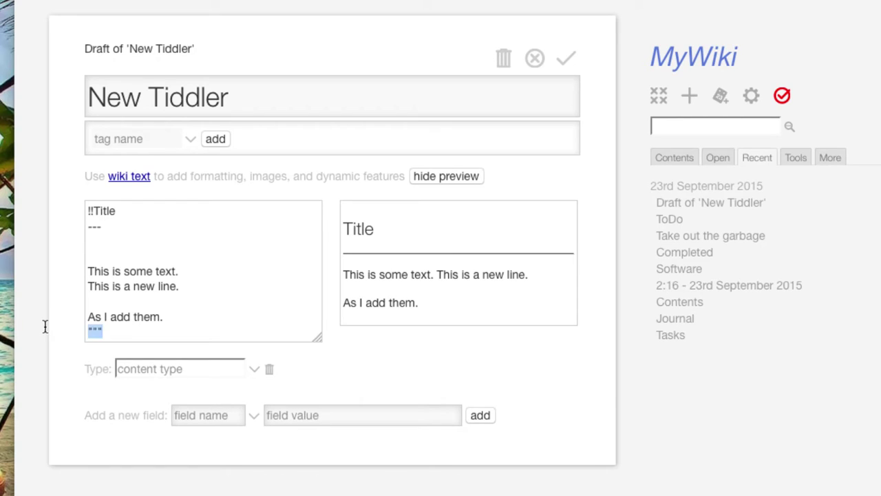
{"action": "key", "text": "BackSpace"}
{"action": "left_click", "coordinate": [198, 272]}
{"action": "type", "text": "<br />"}
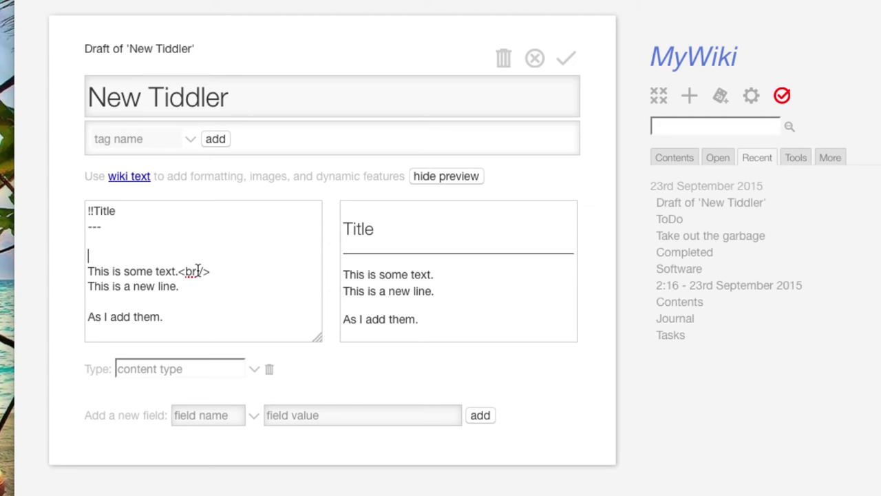
- Fence the two sentences with ``` lines so the preview shows a code block with literal <br />
{"action": "left_click", "coordinate": [147, 256]}
{"action": "type", "text": "```"}
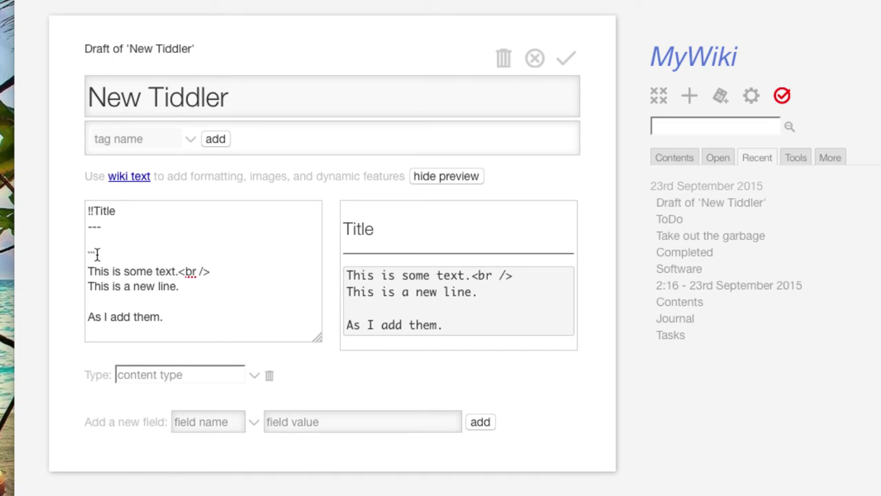
{"action": "left_click", "coordinate": [90, 301]}
{"action": "type", "text": "```"}
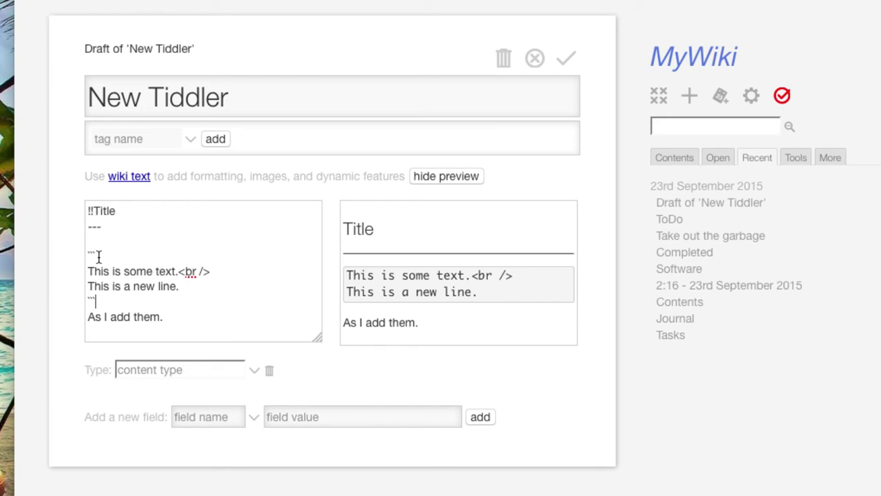
{"action": "left_click", "coordinate": [97, 256]}
{"action": "left_click_drag", "start_coordinate": [517, 274], "coordinate": [473, 276]}
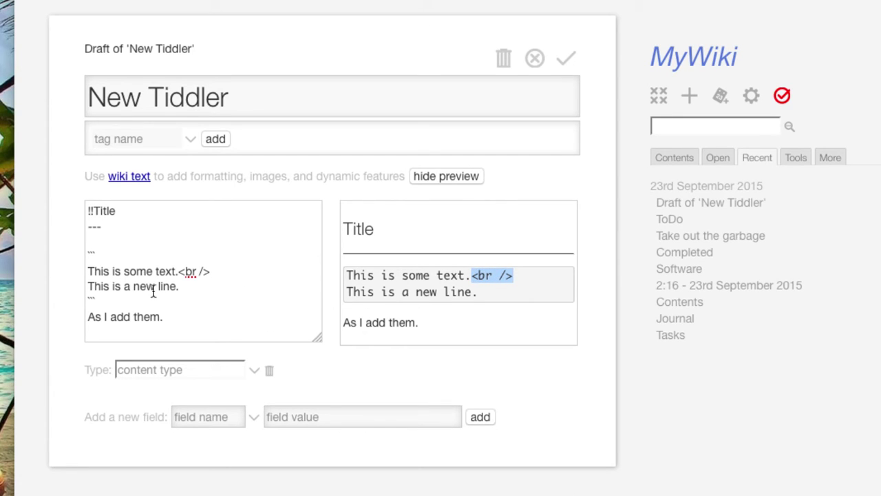
{"action": "left_click", "coordinate": [117, 239]}
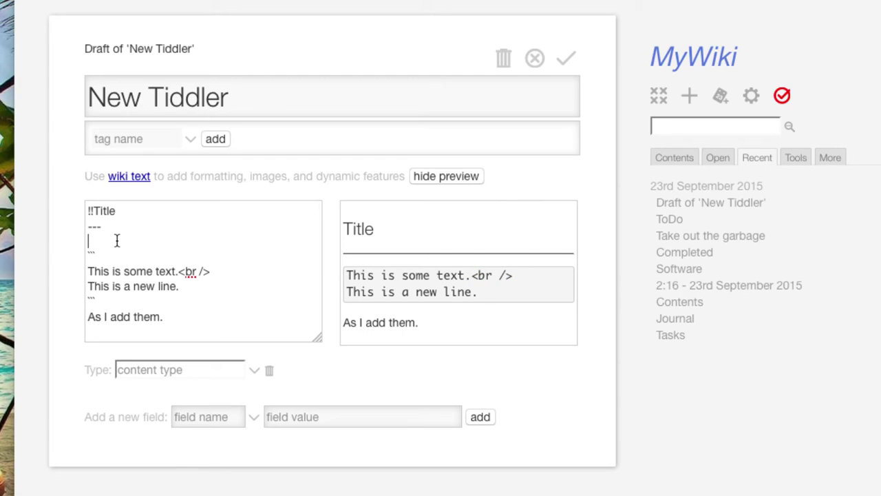
- Add a blank line under the rule and bold 'them' in the last line using '' marks
{"action": "key", "text": "Return"}
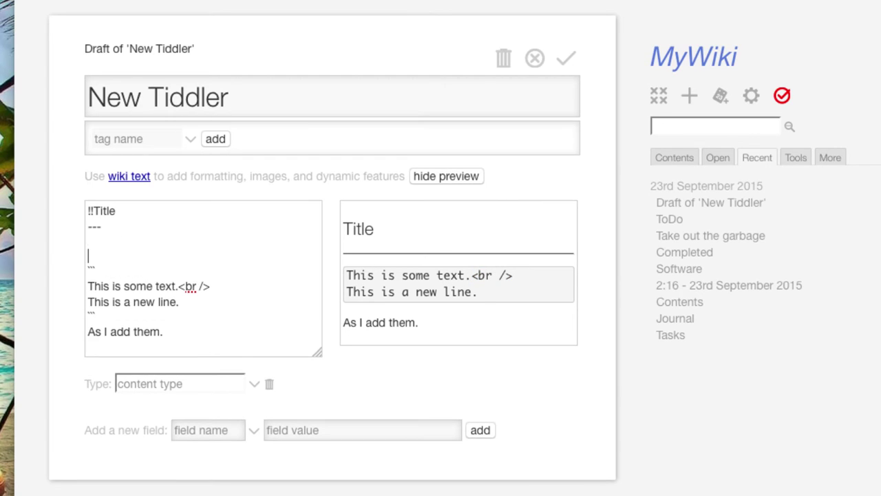
{"action": "left_click", "coordinate": [136, 331]}
{"action": "type", "text": "''"}
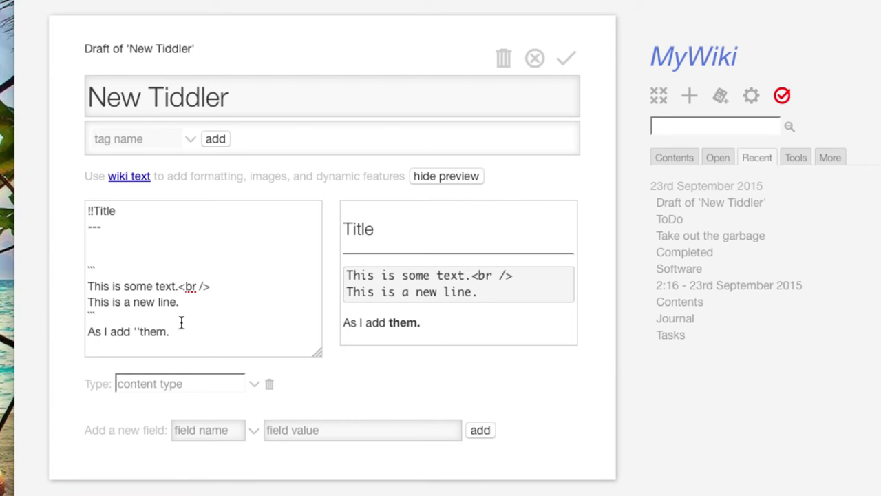
{"action": "left_click", "coordinate": [166, 335]}
{"action": "type", "text": "''"}
- Type a bulleted list under the rule: 'This is the first item', 'Second' and 'Third', fixing typos
{"action": "type", "text": "*"}
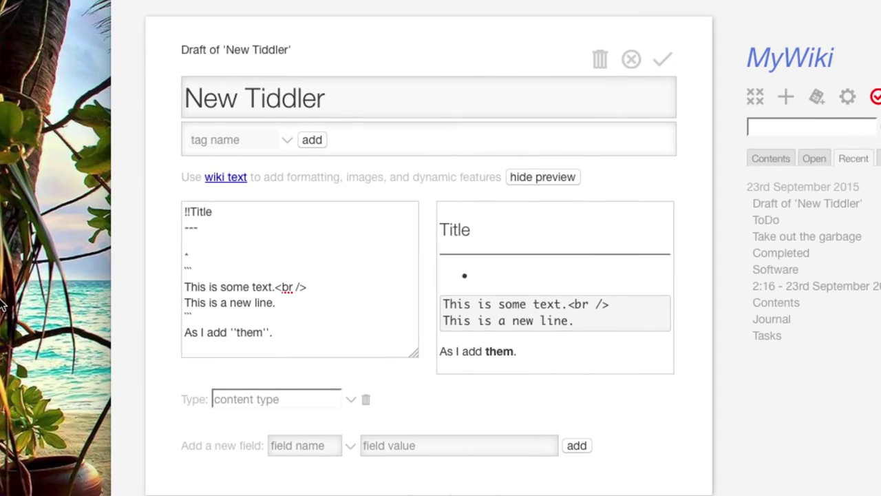
{"action": "type", "text": "This is the f"}
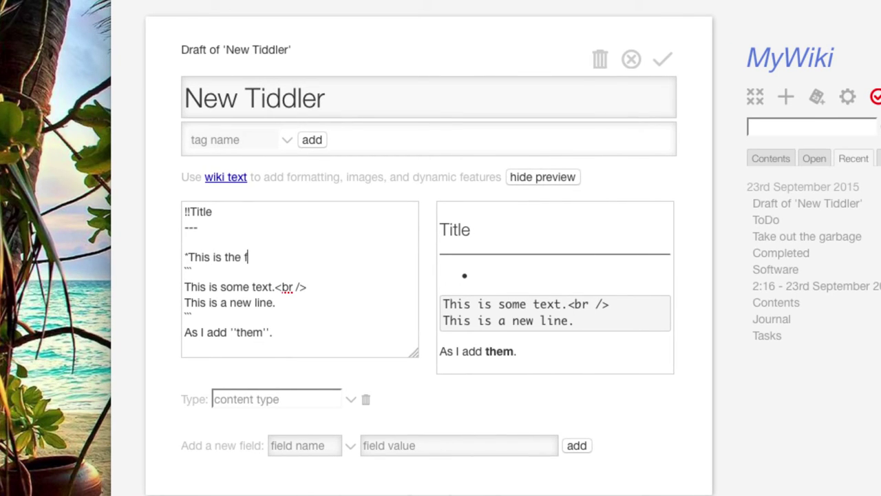
{"action": "type", "text": "irst item"}
{"action": "key", "text": "Return"}
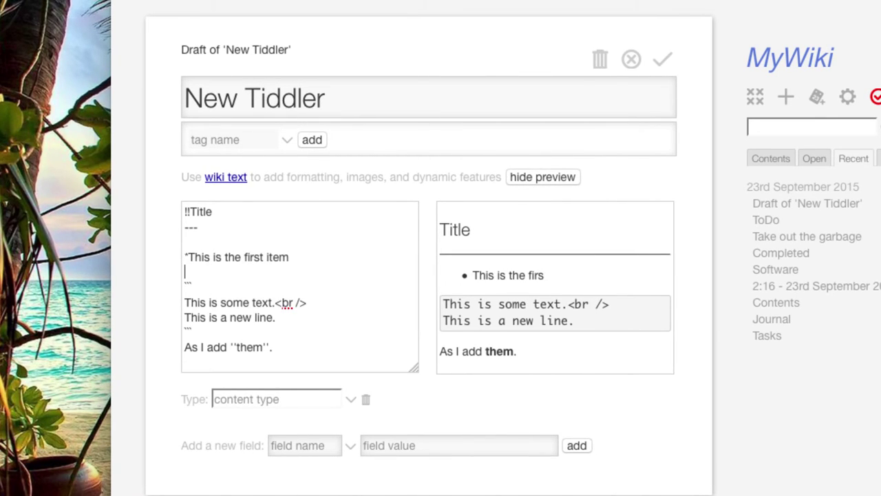
{"action": "type", "text": "* T"}
{"action": "key", "text": "BackSpace"}
{"action": "key", "text": "BackSpace"}
{"action": "type", "text": "Second"}
{"action": "key", "text": "Return"}
{"action": "type", "text": "*("}
{"action": "key", "text": "BackSpace"}
{"action": "type", "text": "Thrid"}
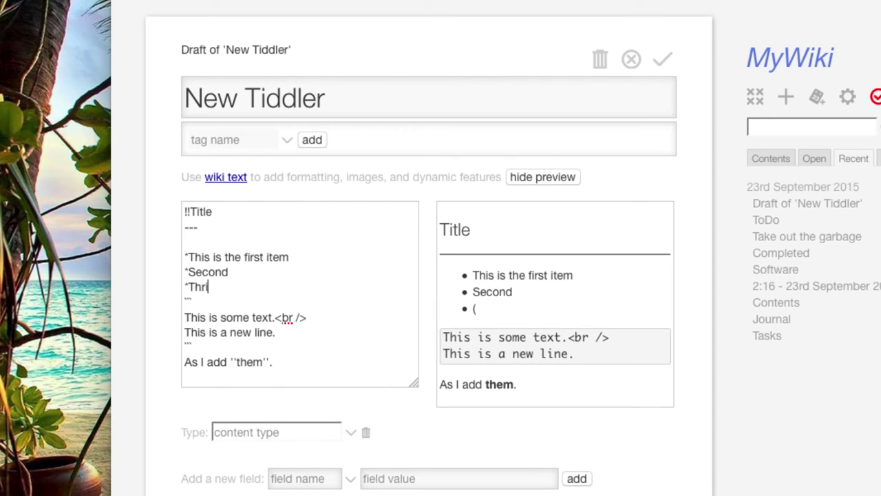
{"action": "key", "text": "BackSpace"}
{"action": "key", "text": "BackSpace"}
{"action": "key", "text": "BackSpace"}
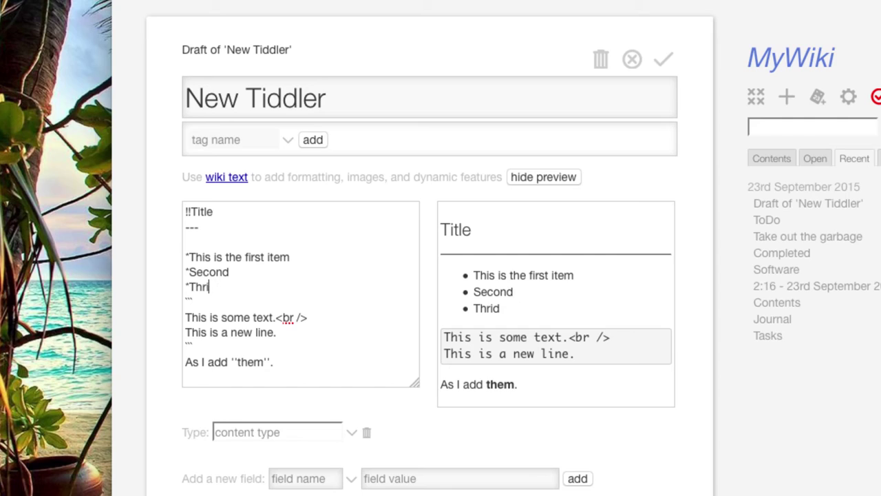
{"action": "type", "text": "ird"}
- Add a nested '**Sub item' bullet beneath the first list item
{"action": "left_click", "coordinate": [290, 256]}
{"action": "key", "text": "Return"}
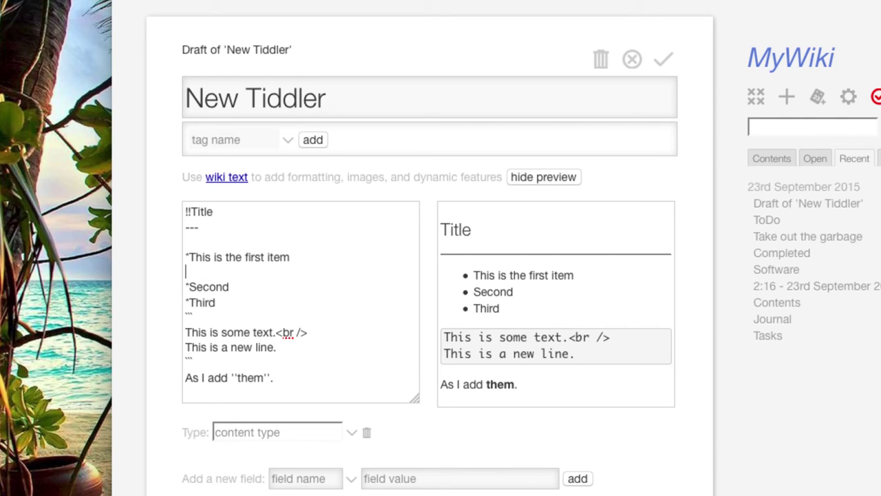
{"action": "type", "text": "**"}
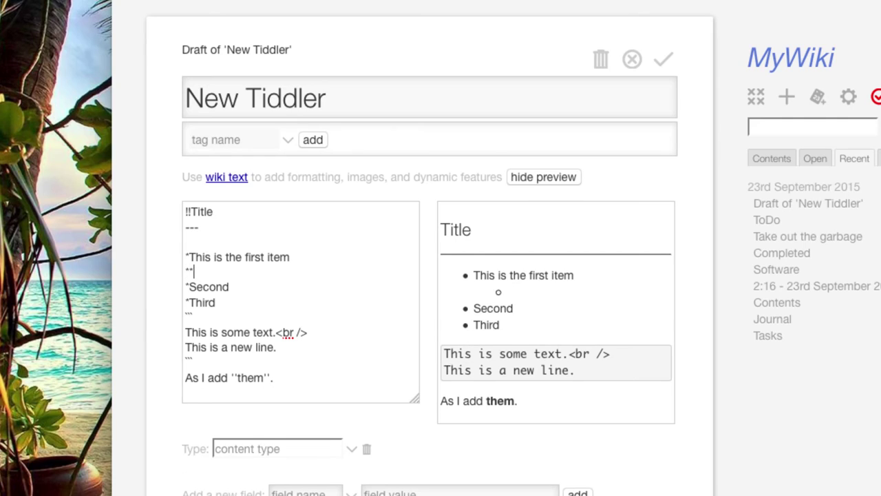
{"action": "type", "text": "Sub time"}
{"action": "key", "text": "BackSpace"}
{"action": "key", "text": "BackSpace"}
{"action": "key", "text": "BackSpace"}
{"action": "key", "text": "BackSpace"}
{"action": "type", "text": "item"}
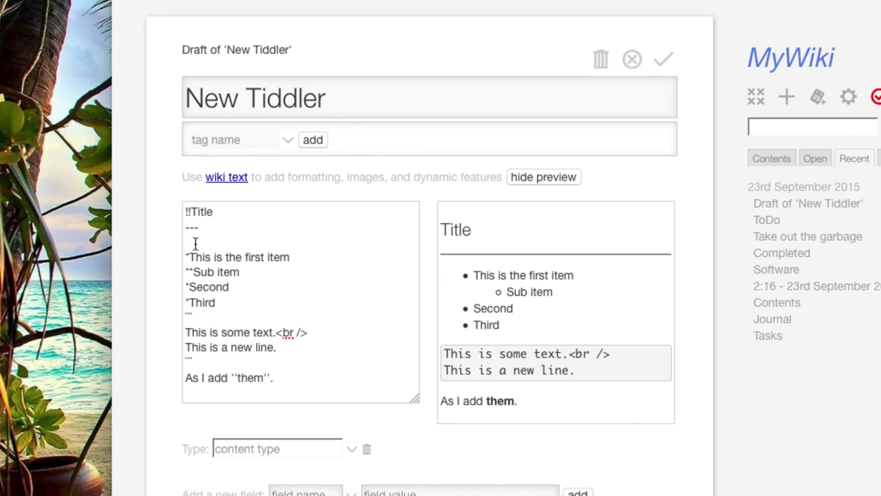
- Insert a blank line between the bulleted list and the code block
{"action": "key", "text": "Down"}
{"action": "key", "text": "Down"}
{"action": "key", "text": "Down"}
{"action": "key", "text": "Down"}
{"action": "key", "text": "Down"}
{"action": "key", "text": "Return"}
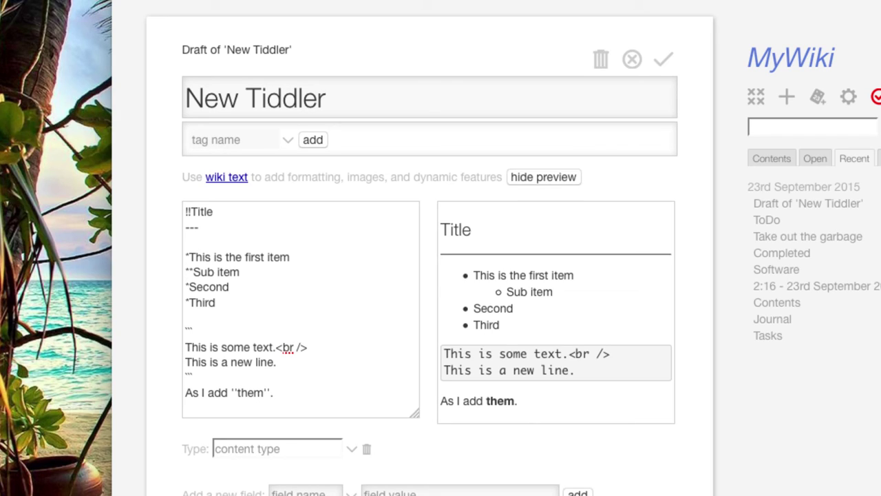
{"action": "key", "text": "Up"}
{"action": "key", "text": "Up"}
{"action": "key", "text": "Up"}
{"action": "key", "text": "Up"}
{"action": "key", "text": "Up"}
{"action": "key", "text": "Up"}
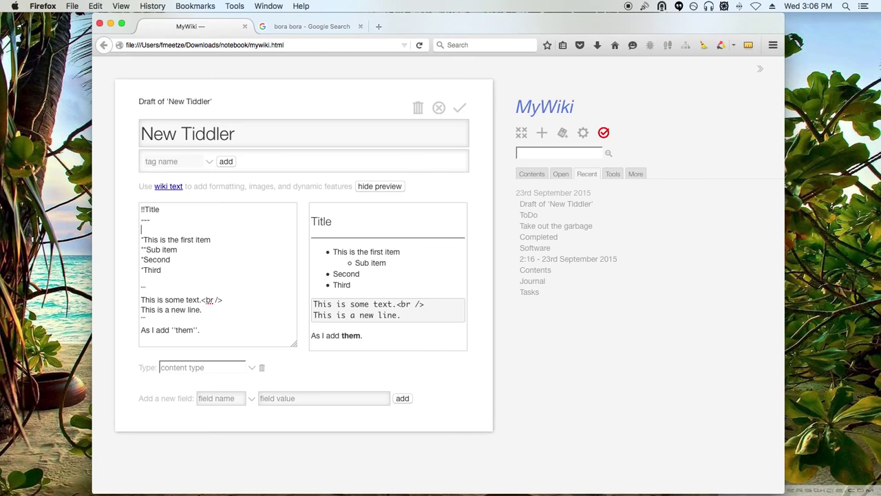
- In a new browser tab, go to google.com and search for 'tiddlywiki markup cheat sheet'
{"action": "key", "text": "super+t"}
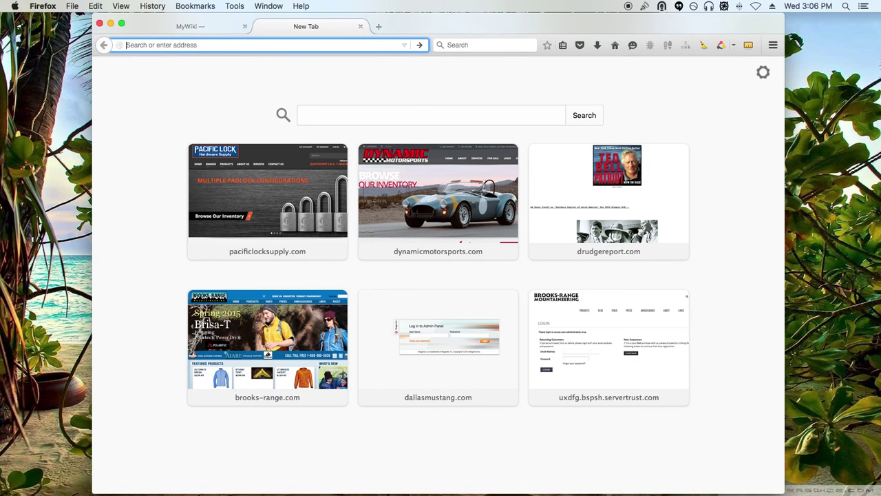
{"action": "type", "text": "google.com/"}
{"action": "key", "text": "Return"}
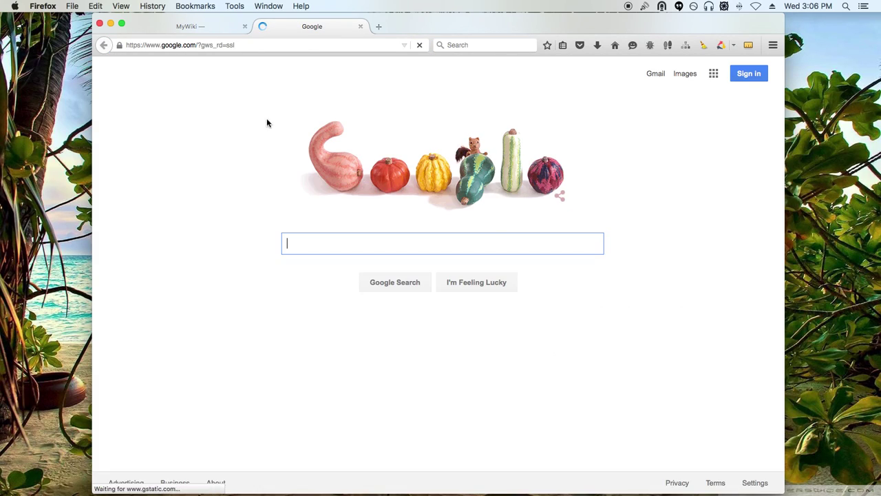
{"action": "type", "text": "t"}
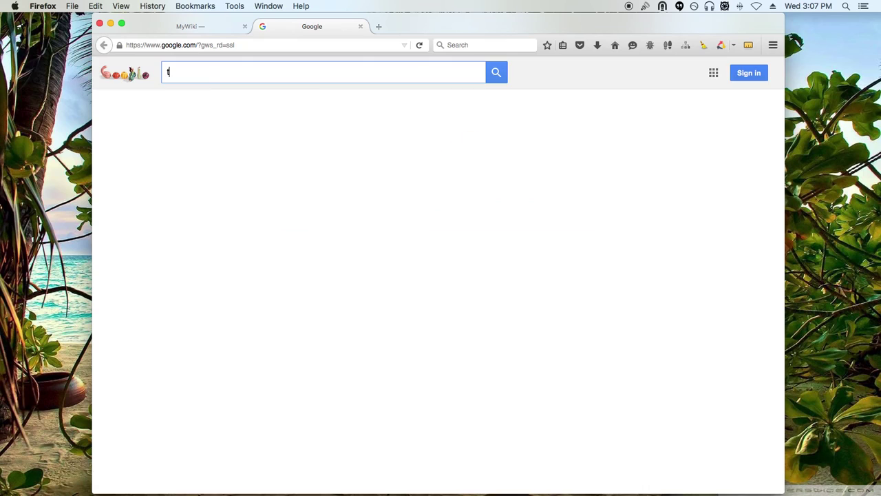
{"action": "type", "text": "iddlywiki"}
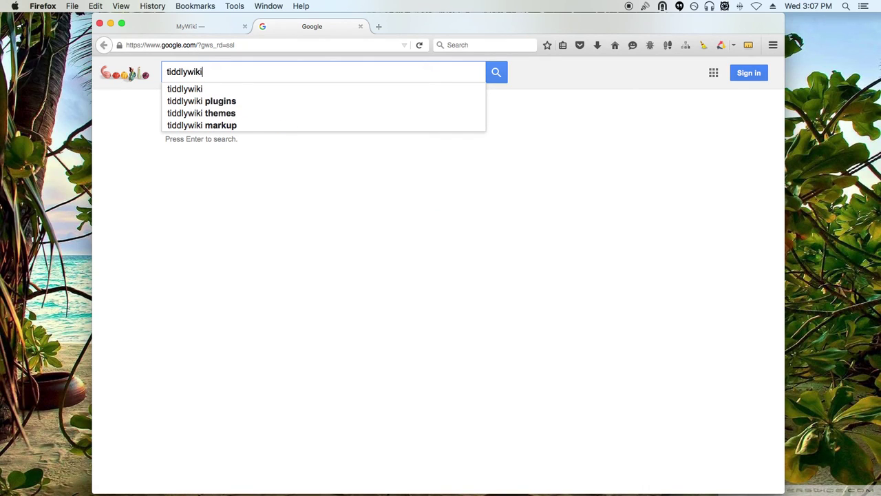
{"action": "type", "text": " marku"}
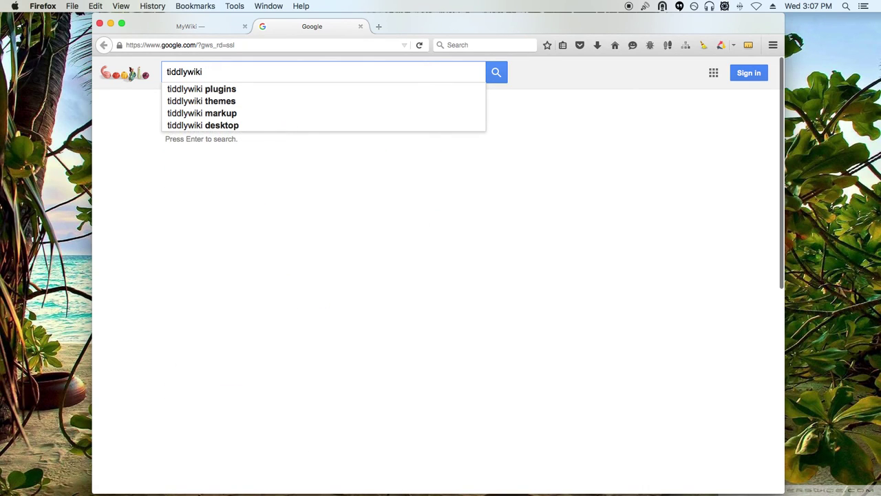
{"action": "type", "text": "p "}
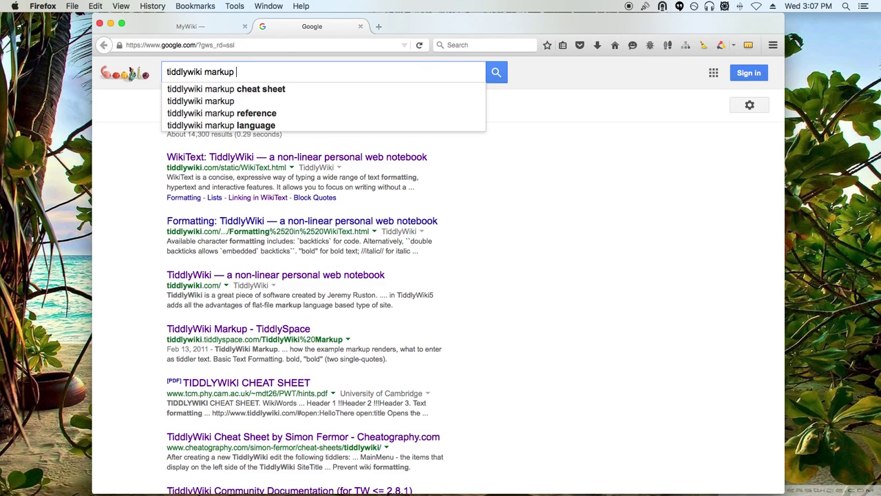
{"action": "type", "text": "cheat sheet"}
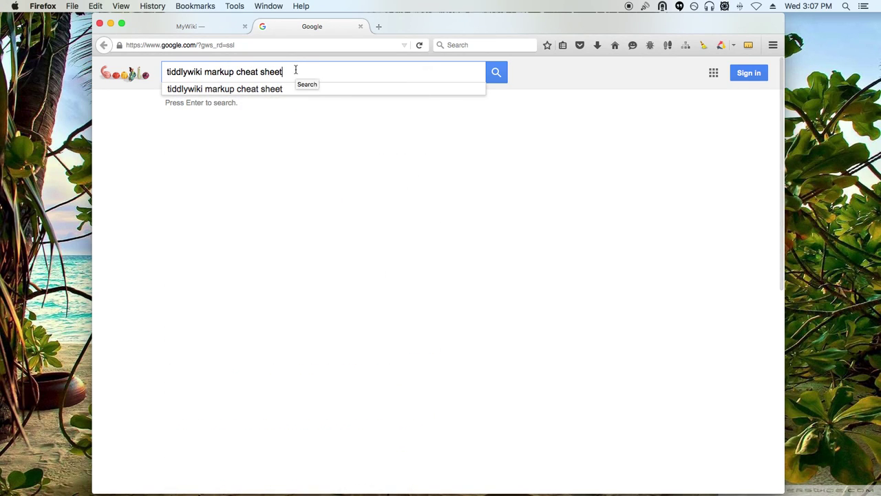
{"action": "key", "text": "Return"}
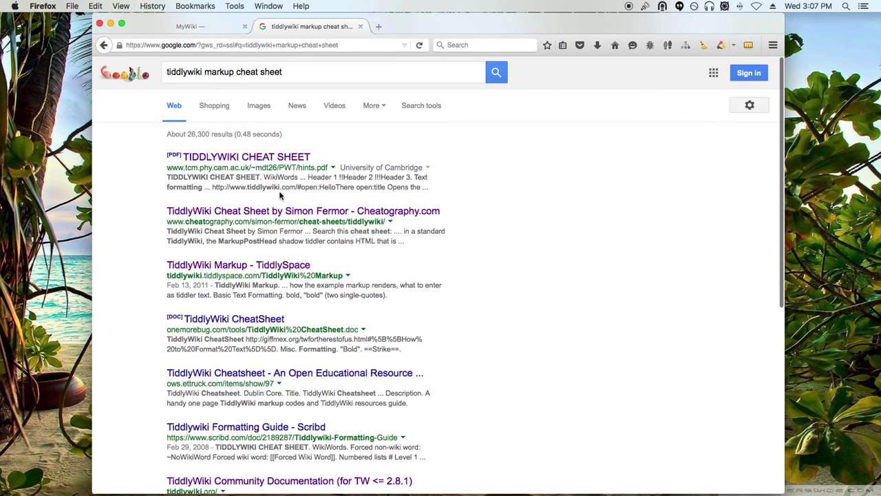
- Look over the cheat sheet search results, then flip between tabs and end on the MyWiki draft
{"action": "scroll", "coordinate": [341, 392], "scroll_direction": "down", "scroll_amount": 7}
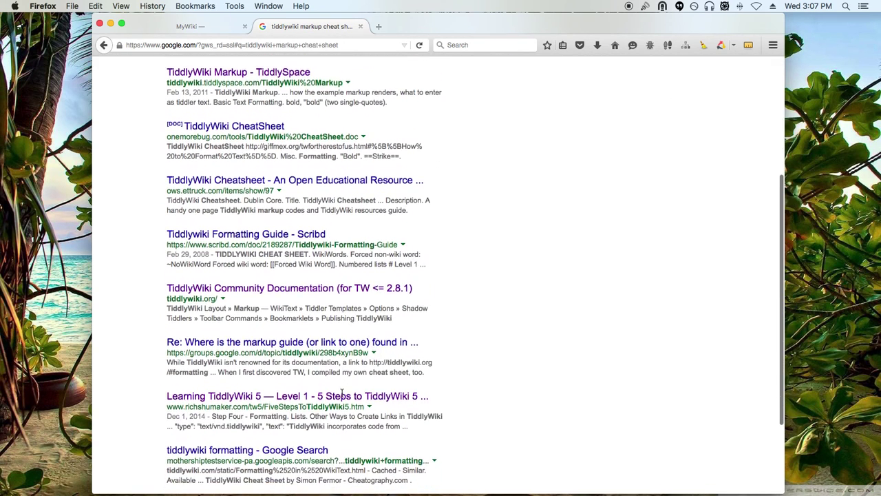
{"action": "scroll", "coordinate": [341, 393], "scroll_direction": "up", "scroll_amount": 6}
{"action": "scroll", "coordinate": [341, 392], "scroll_direction": "up", "scroll_amount": 1}
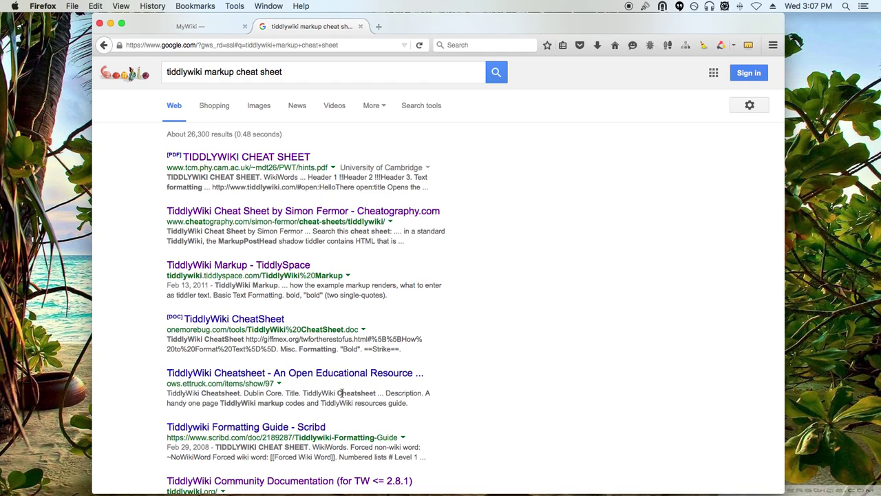
{"action": "left_click", "coordinate": [208, 29]}
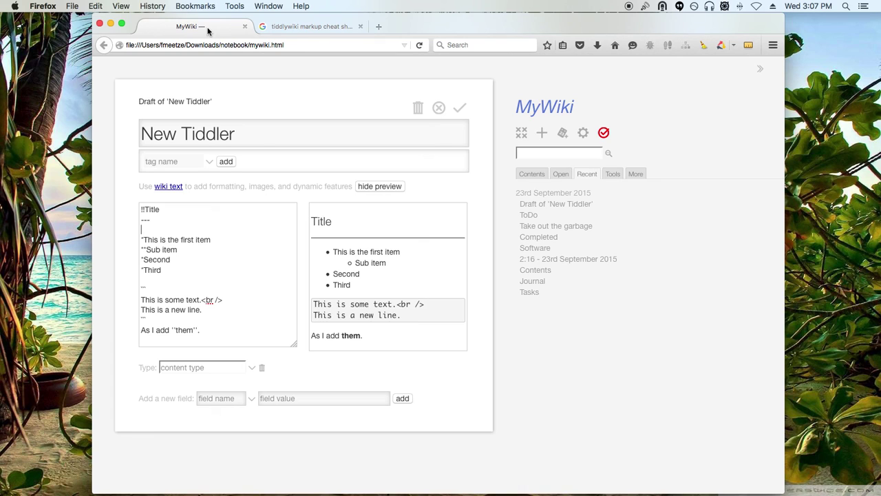
{"action": "left_click", "coordinate": [306, 28]}
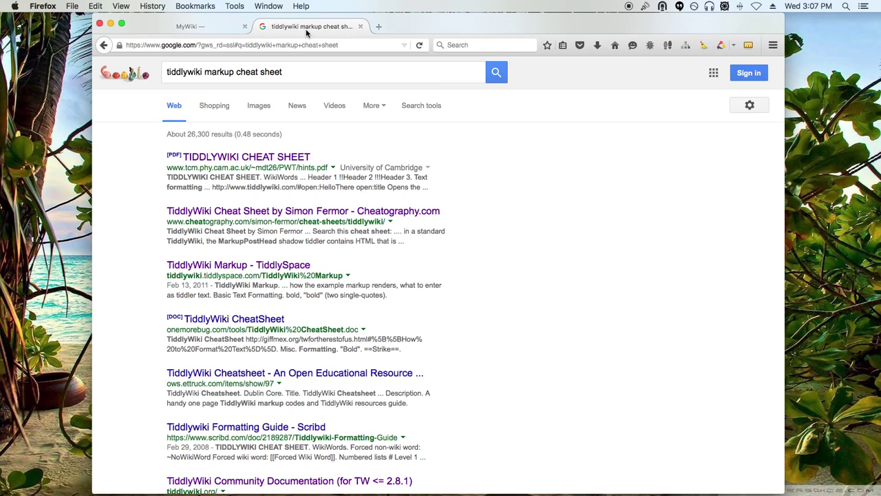
{"action": "left_click", "coordinate": [219, 29]}
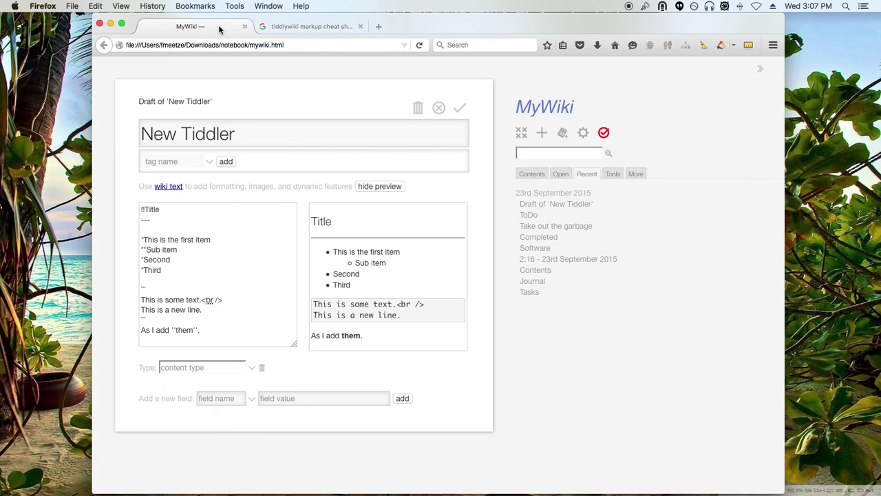